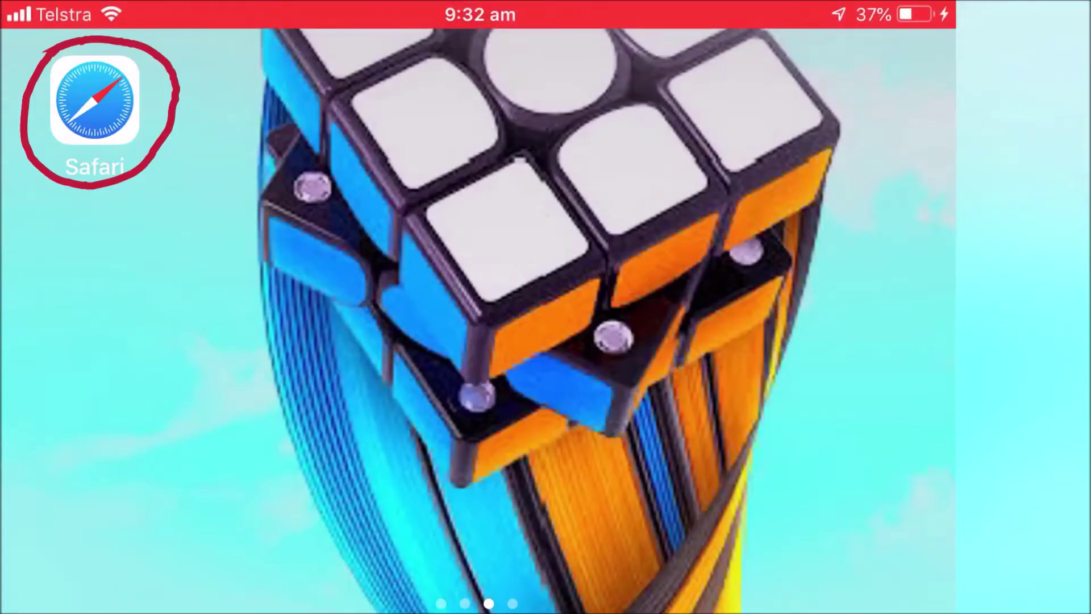
Launch Safari from the iPad Home screen so the cstimer.net timer page appears.
click(95, 100)
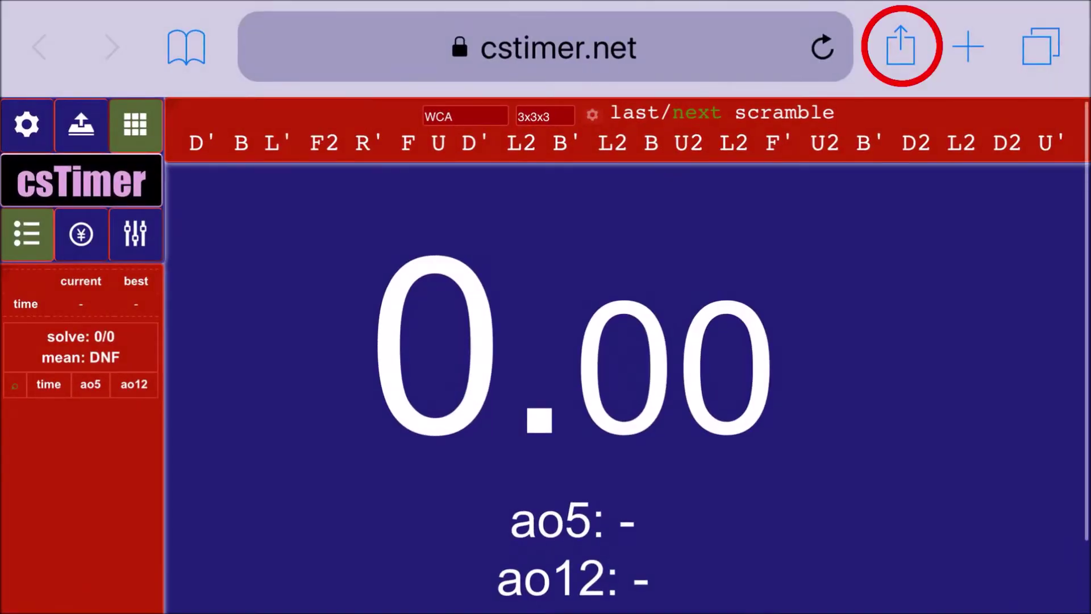
Add cstimer.net to the Home screen via Share, then launch the new csTimer icon.
click(901, 47)
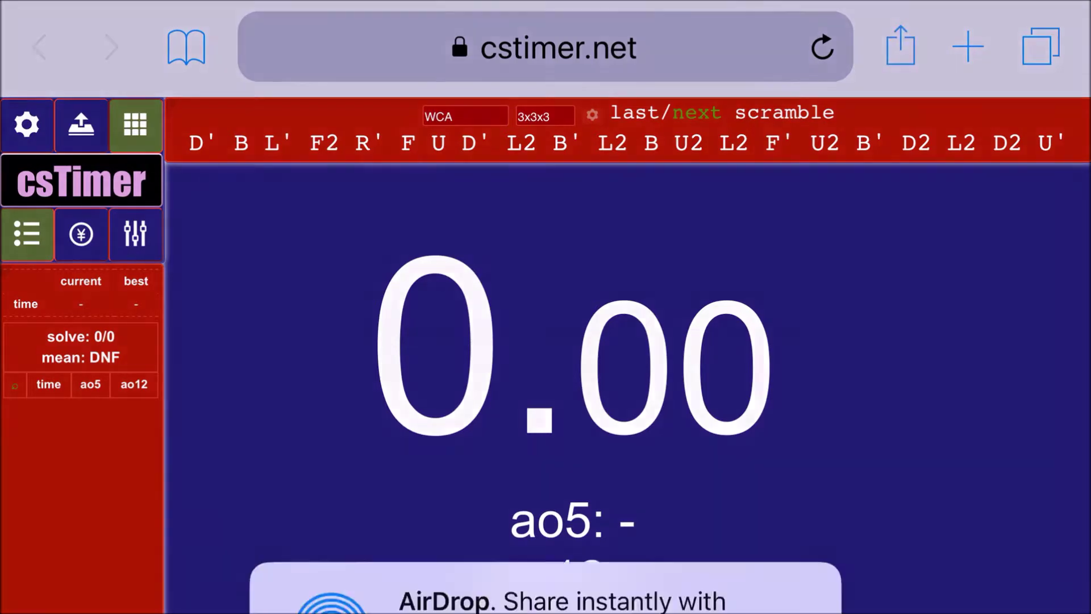
scroll(326, 438, down, 2)
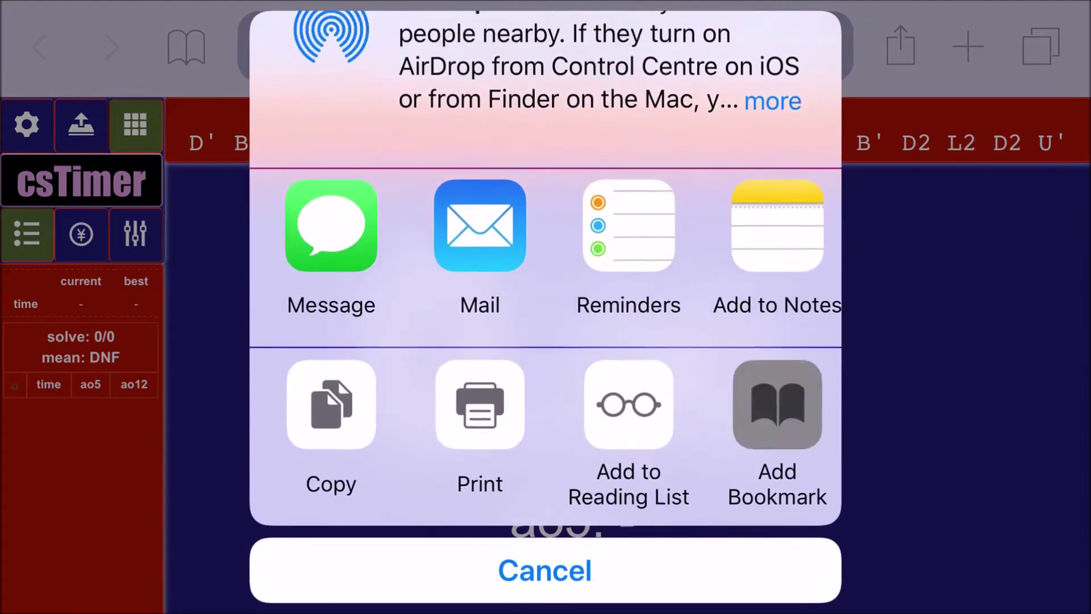
scroll(625, 449, right, 5)
click(562, 404)
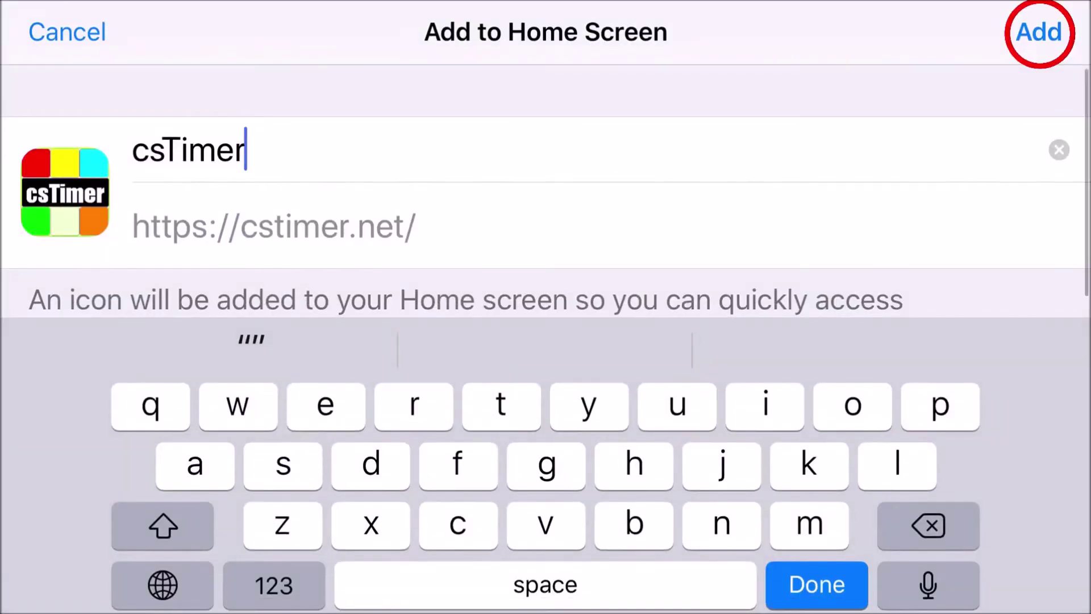
click(1038, 32)
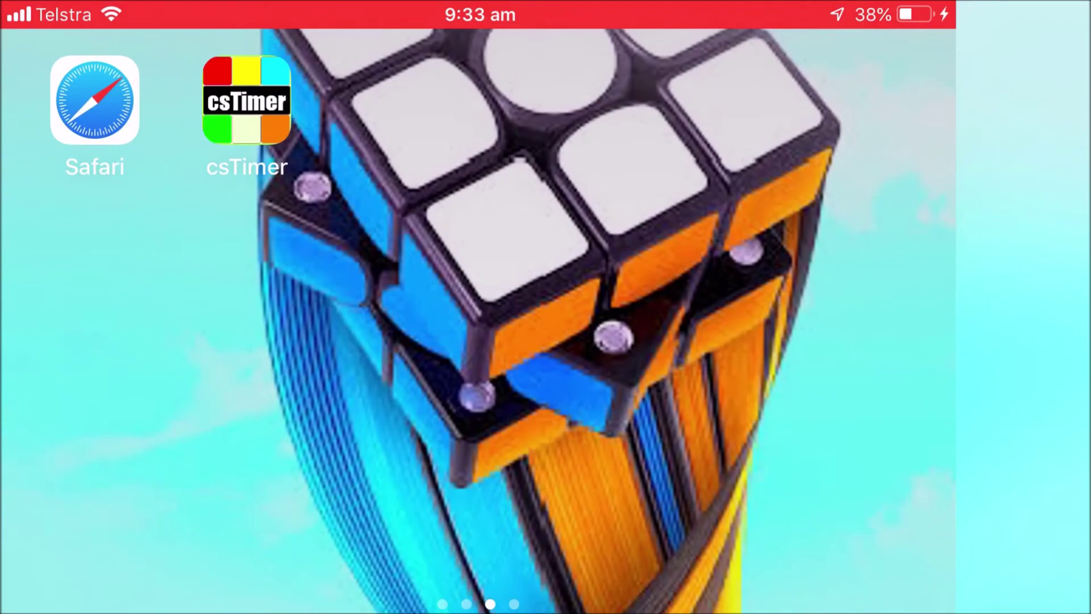
click(247, 100)
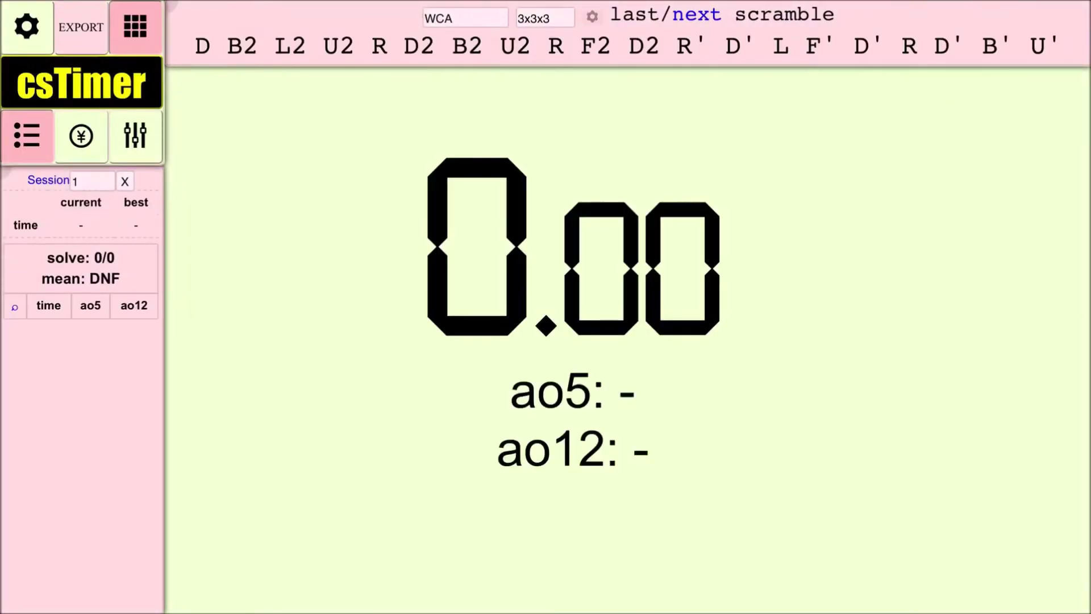
From csTimer's Export panel, sign in to Google with the account e-mail and autofilled saved password.
click(81, 27)
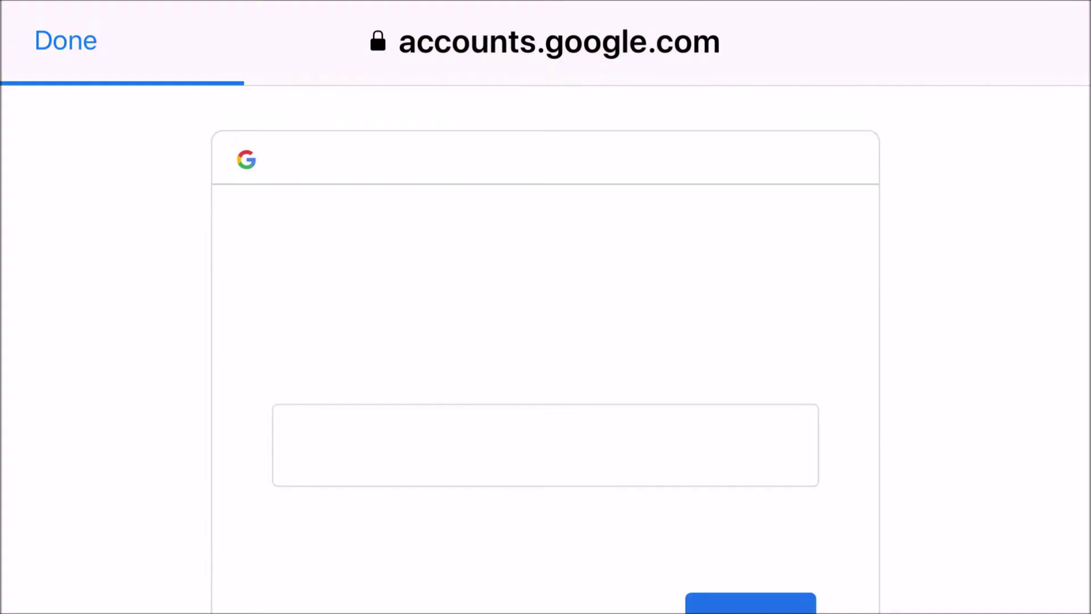
click(398, 446)
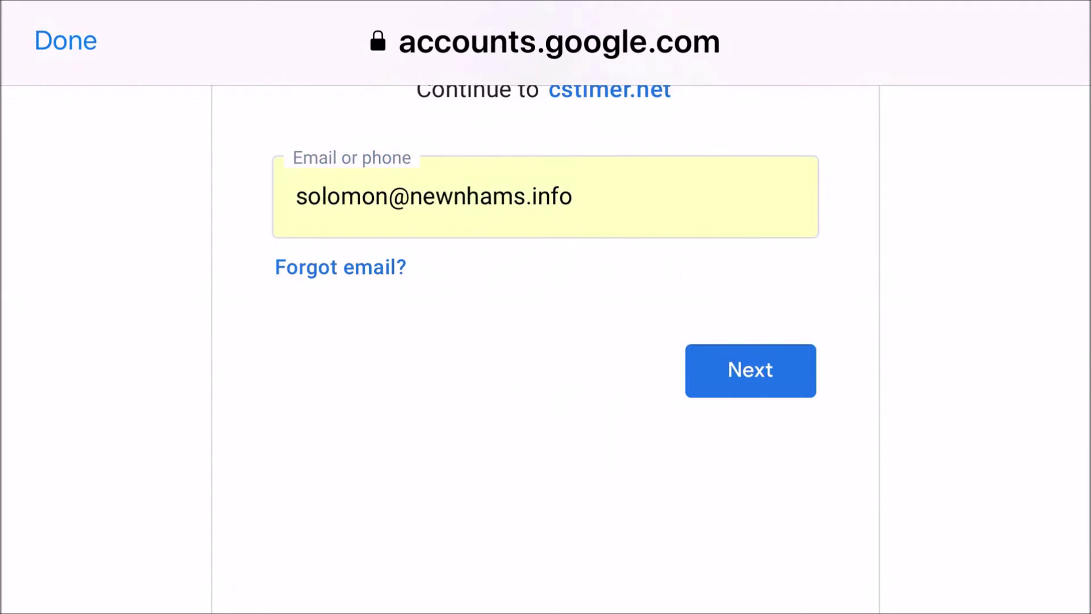
click(751, 371)
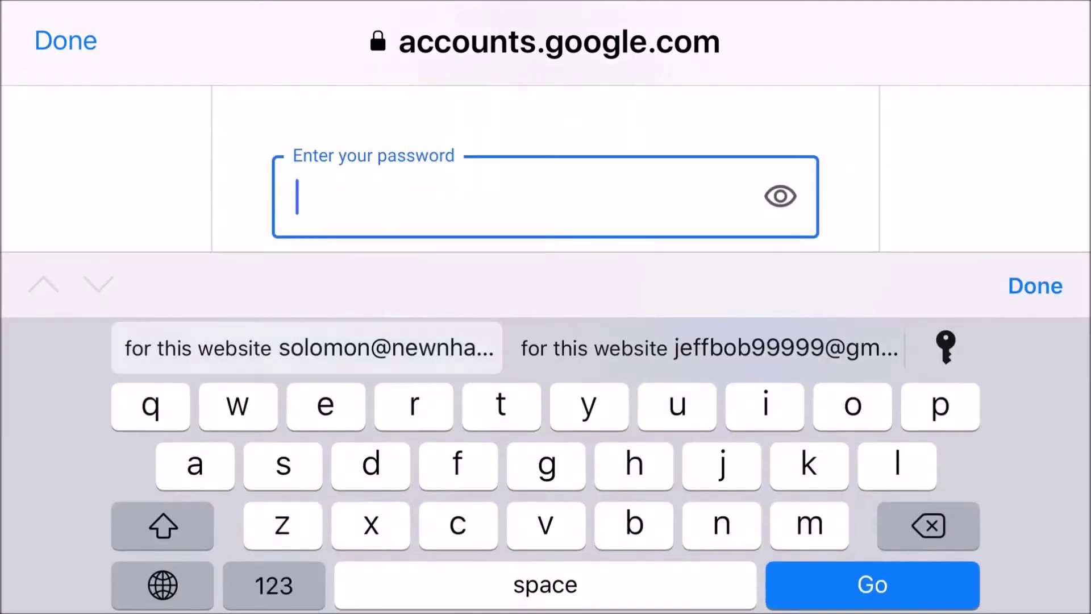
click(307, 348)
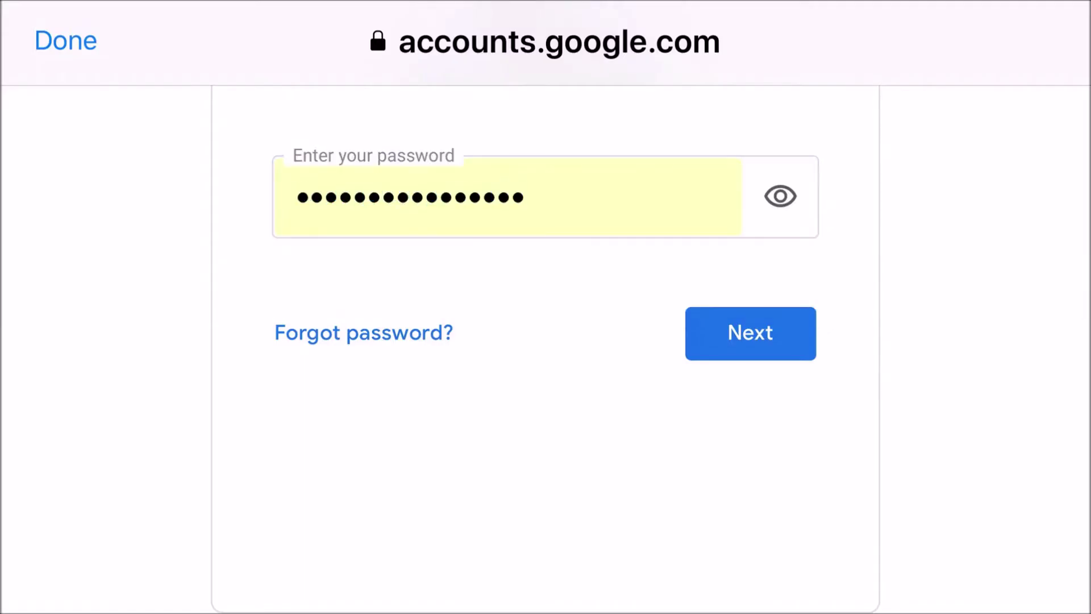
click(750, 334)
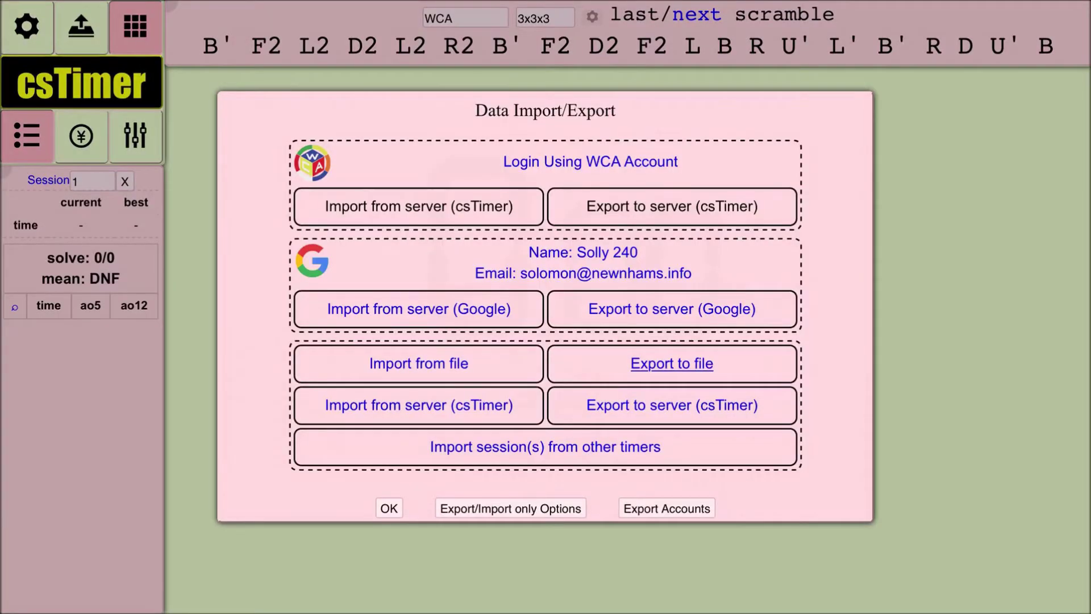
Import the sessions from the Google server and time a 2.17 test solve.
click(418, 309)
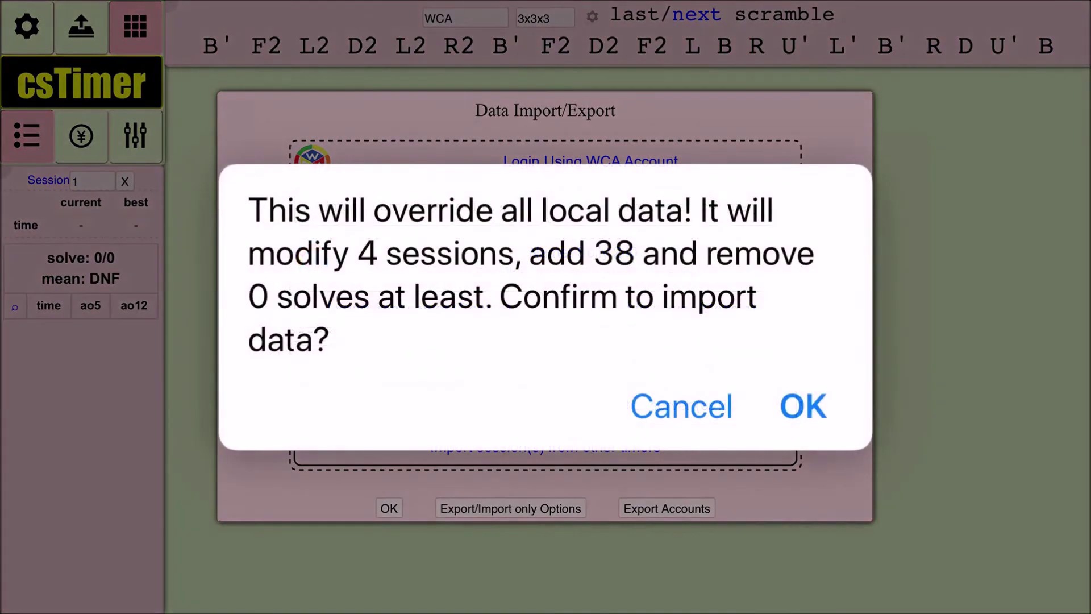
click(801, 405)
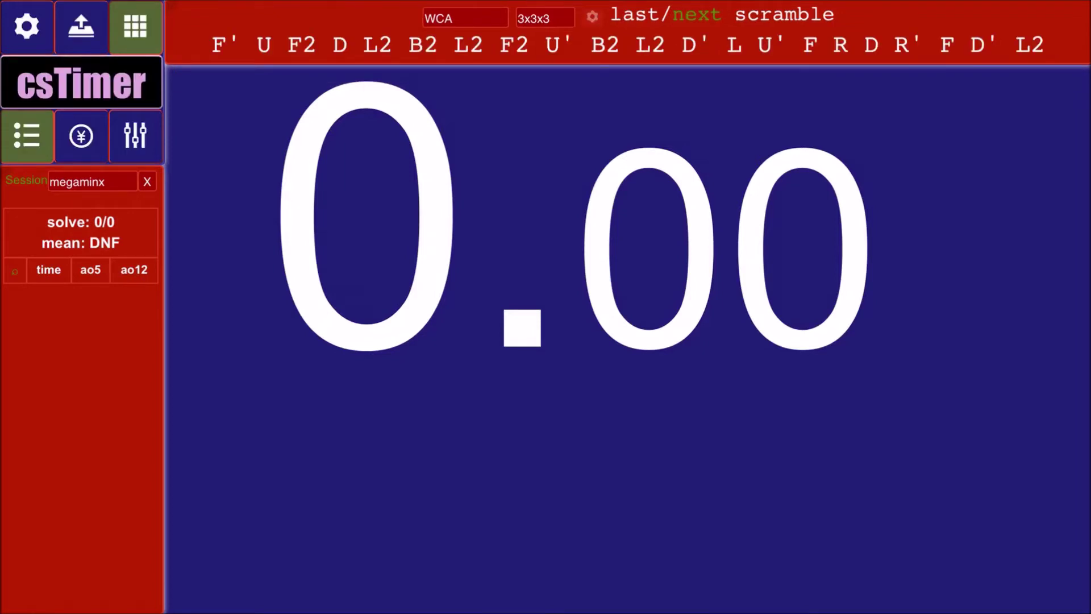
key(space)
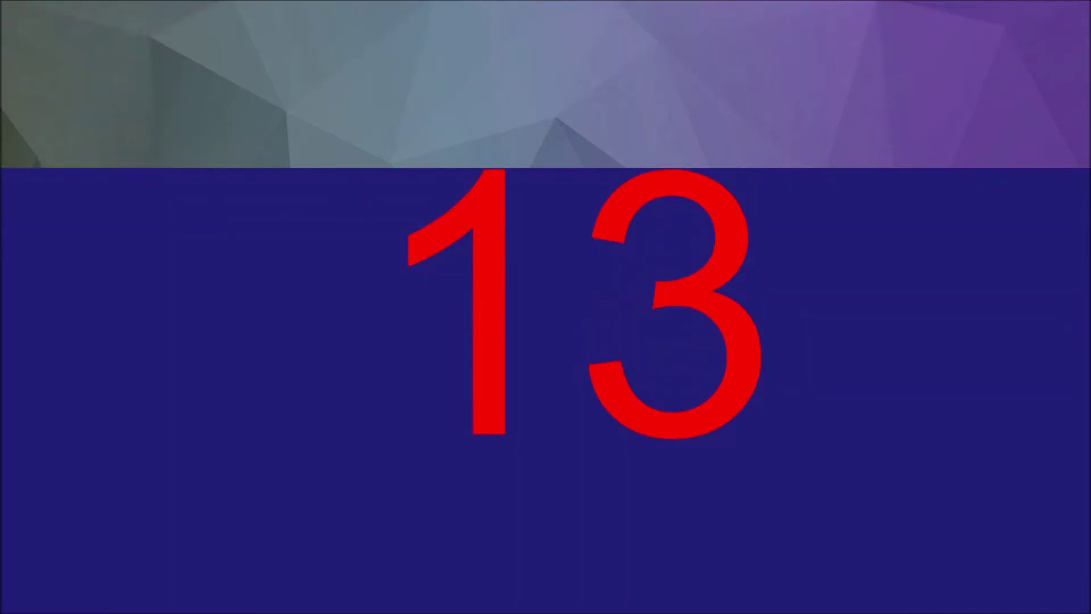
key(space)
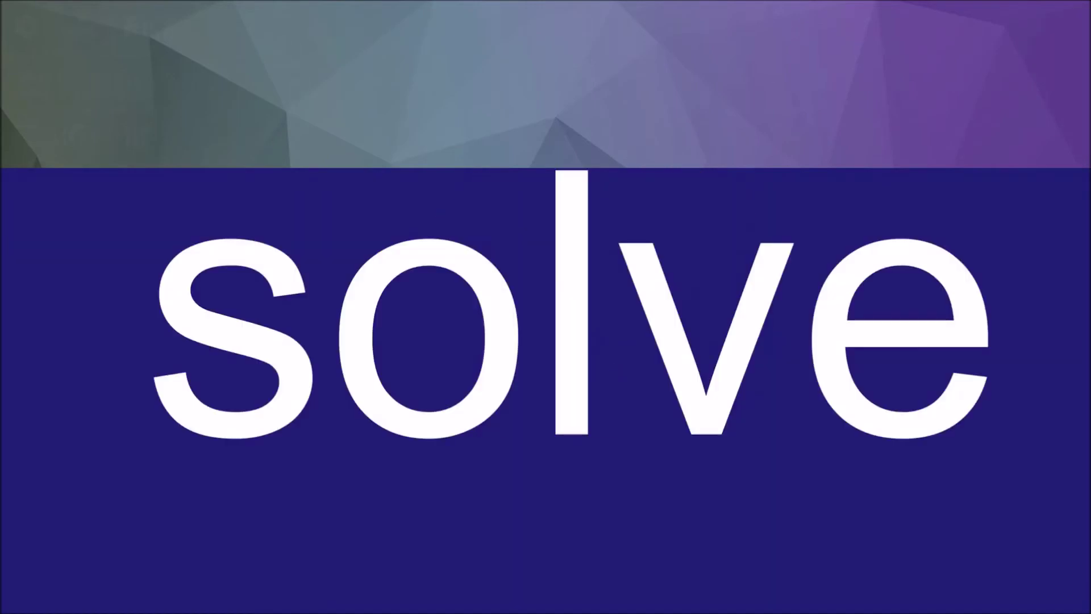
key(space)
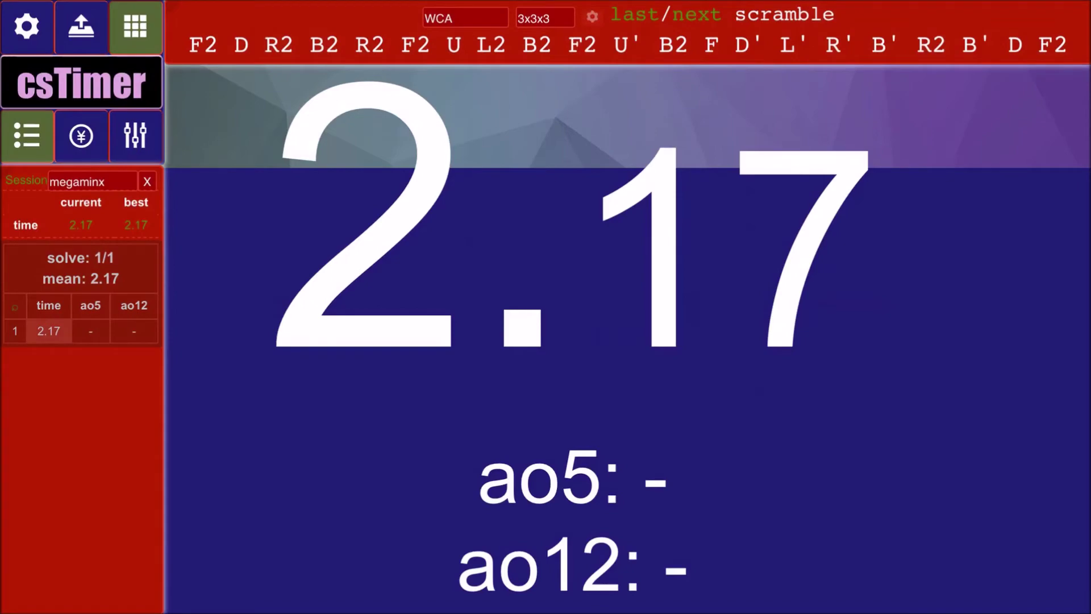
Delete the 2.17 test solve, leaving the session with 0 solves.
click(48, 331)
click(614, 296)
click(801, 401)
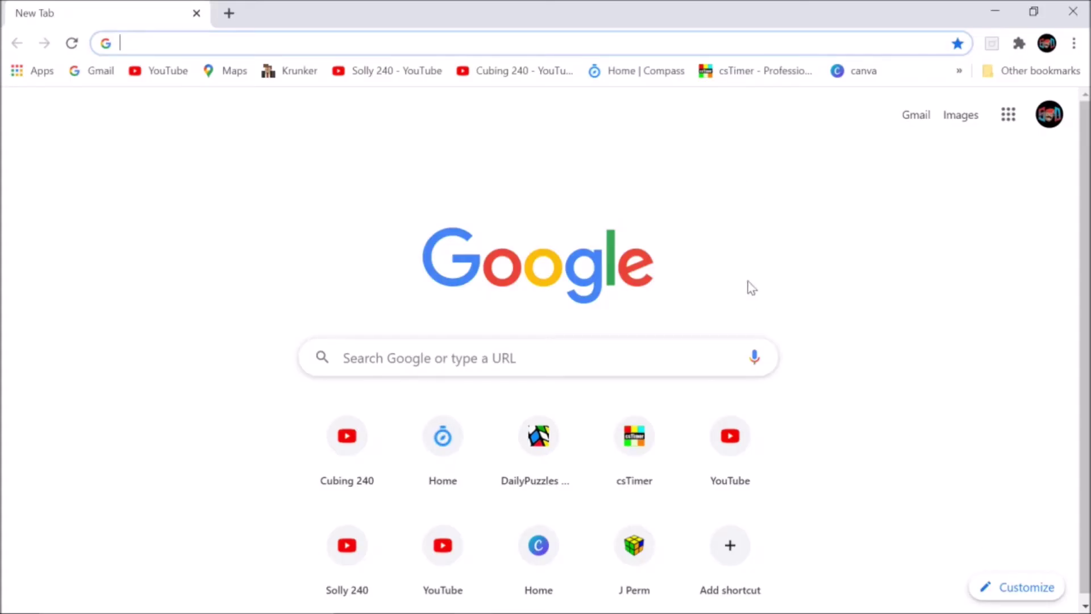
Load cstimer.net in Chrome, open it in the installed csTimer app window, then close it.
click(728, 74)
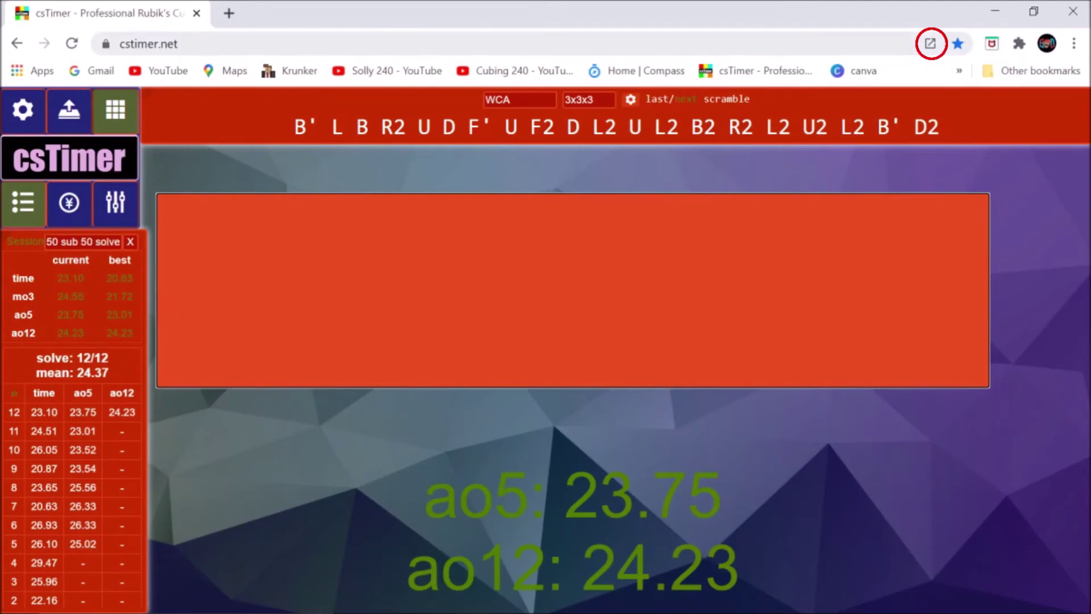
key(ctrl+l)
click(240, 185)
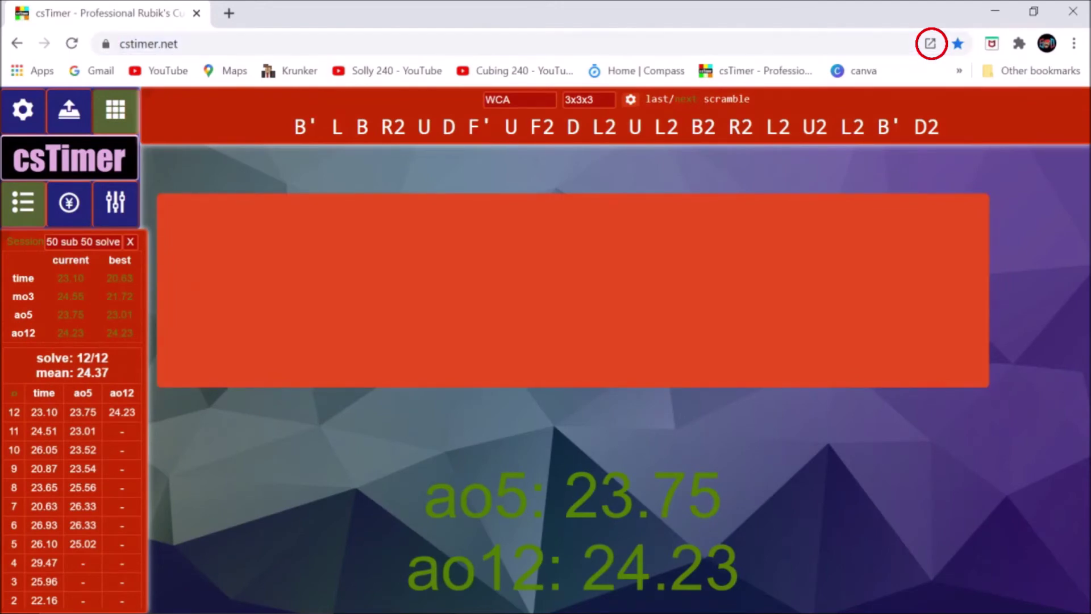
click(930, 46)
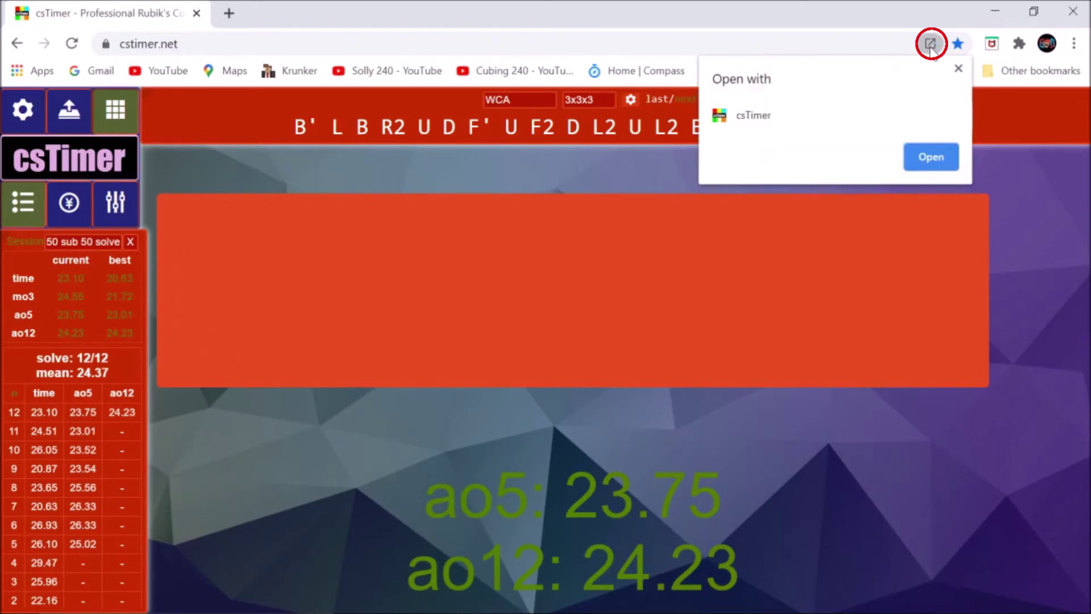
click(931, 157)
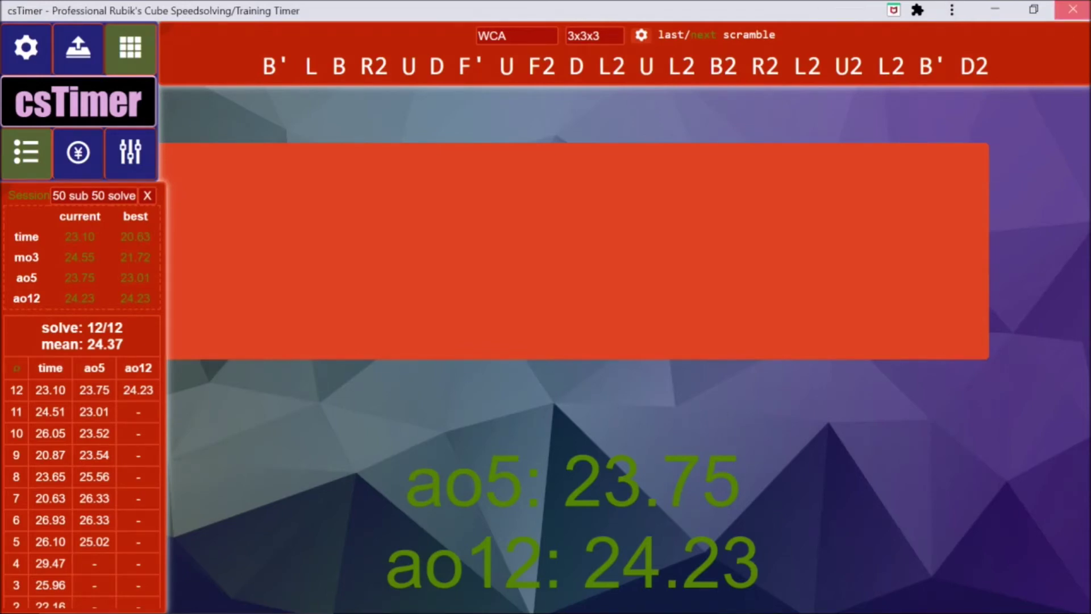
click(1072, 8)
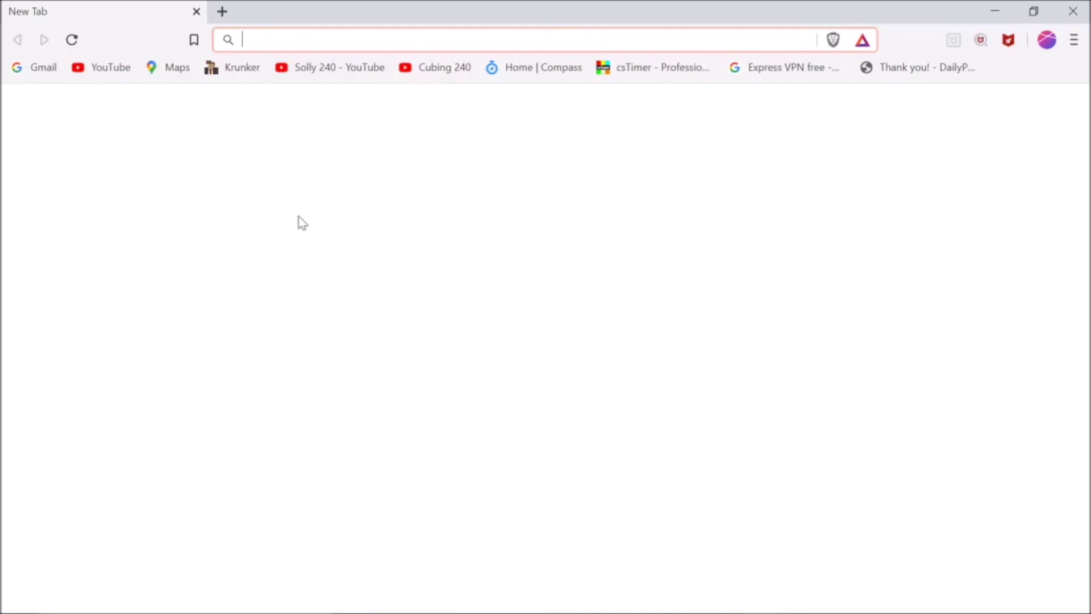
Go to cstimer.net in Brave and install csTimer as a standalone app.
text(cstimer.net)
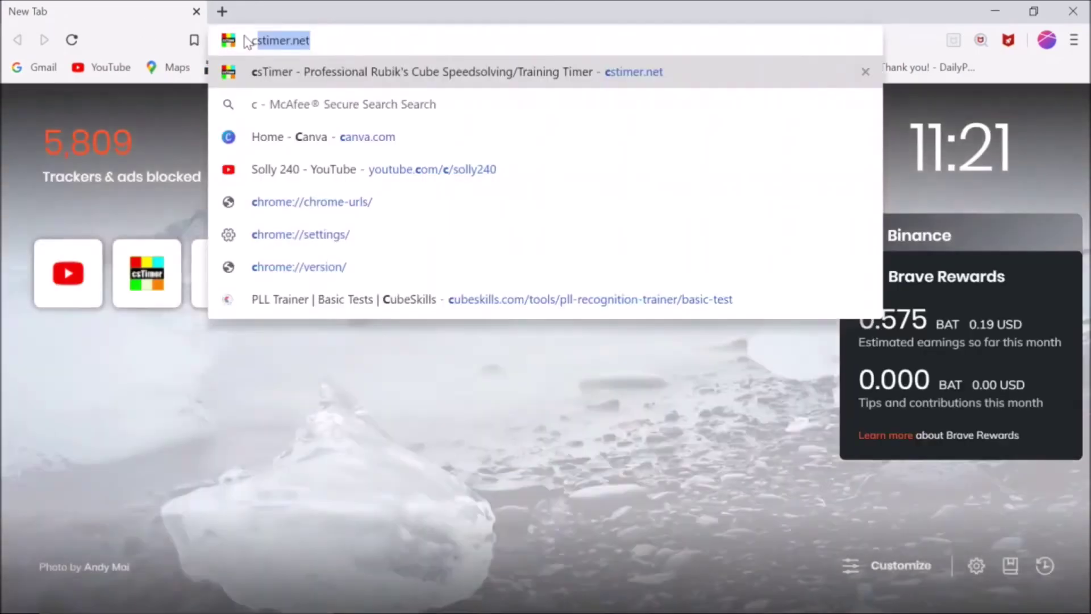
key(Right)
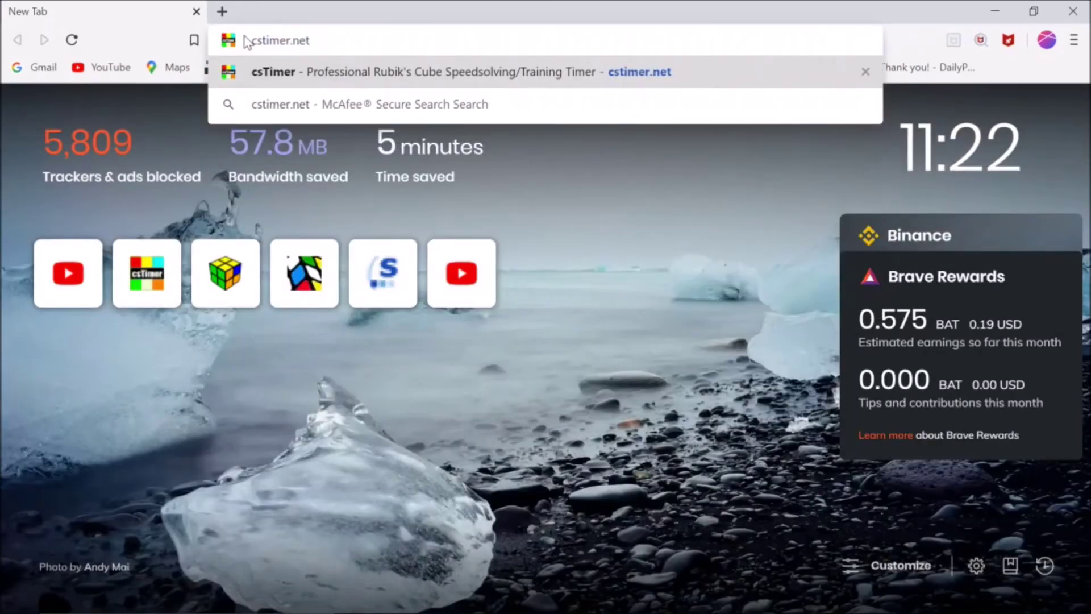
key(Return)
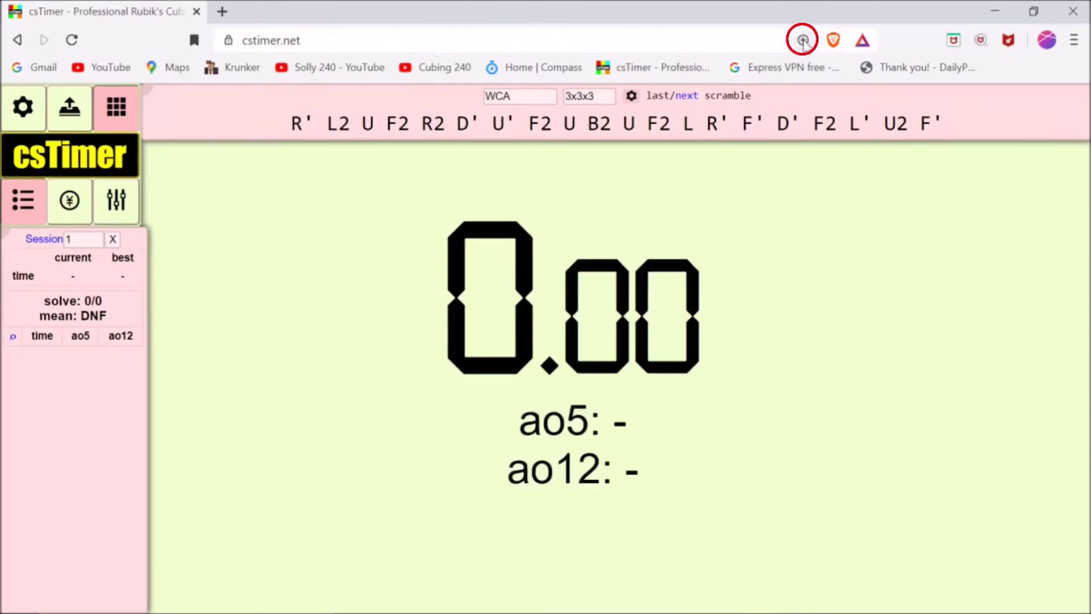
click(803, 41)
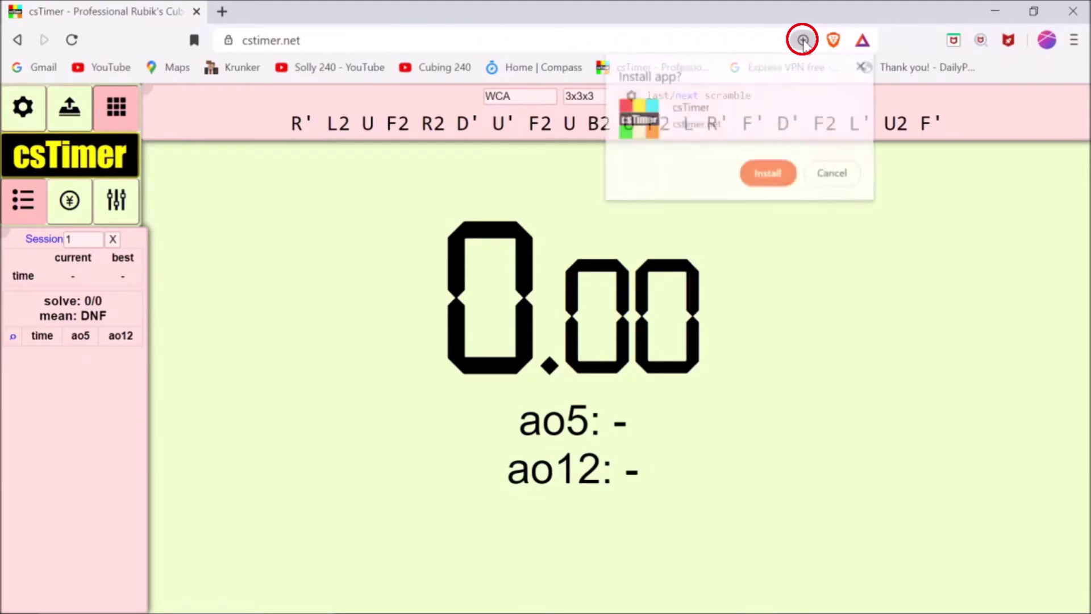
click(771, 176)
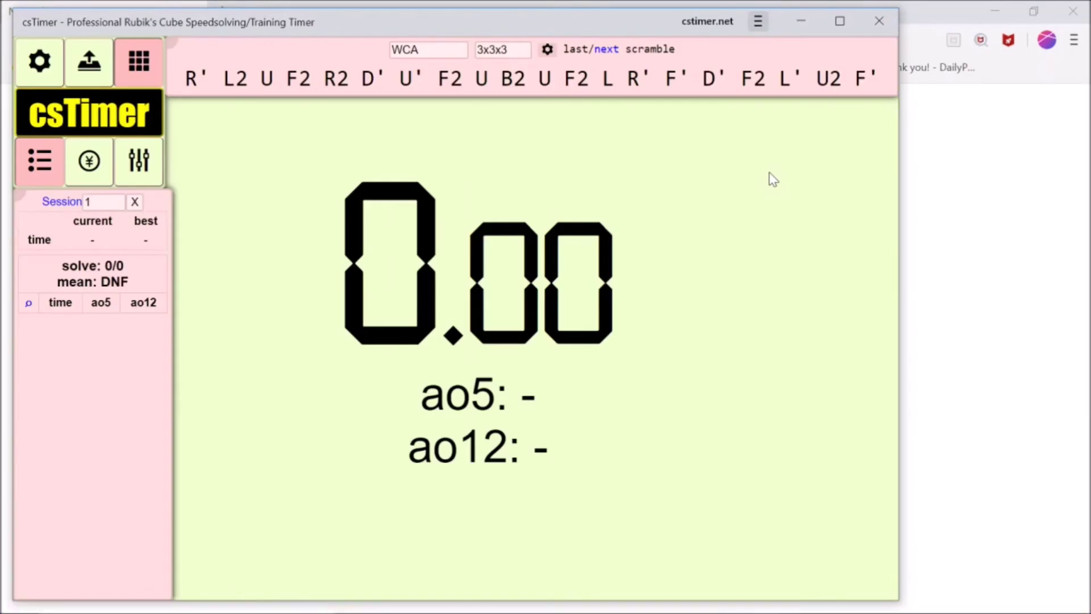
Maximize the csTimer window and log in with a Google account.
click(843, 27)
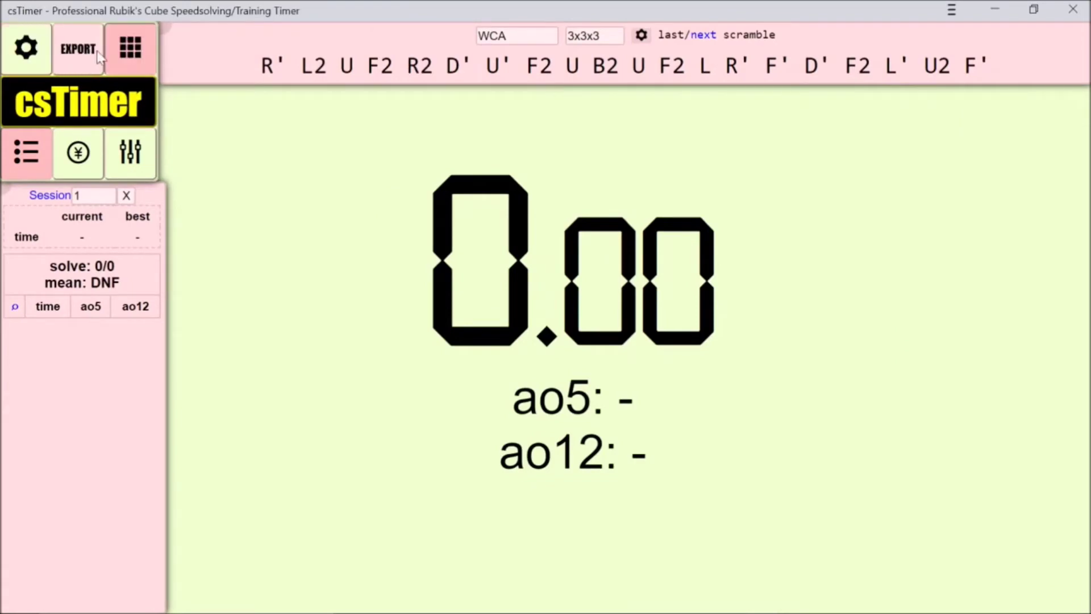
click(92, 58)
click(491, 260)
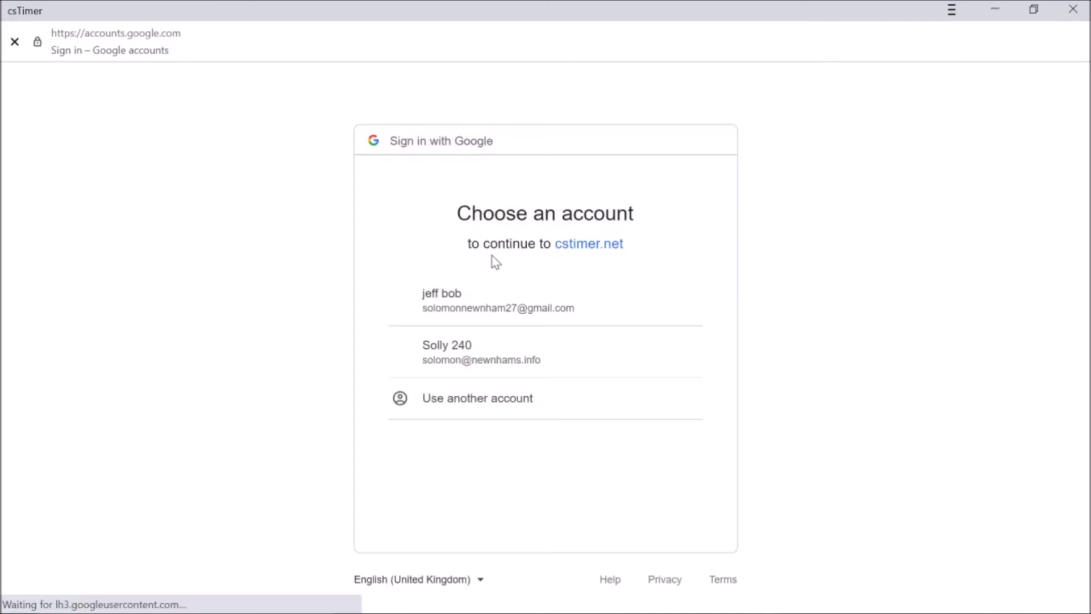
click(503, 356)
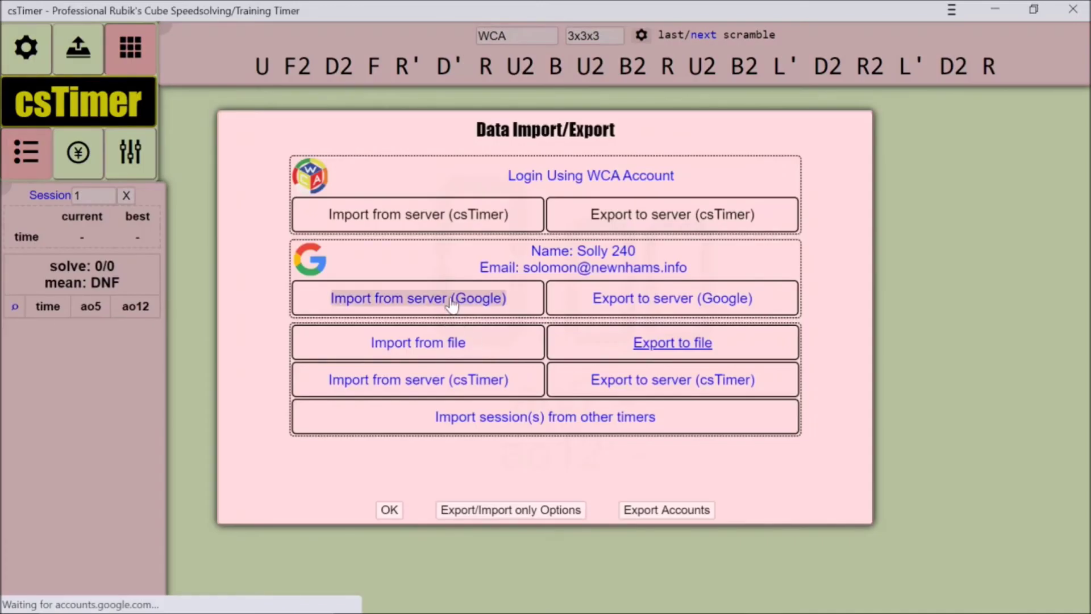
Import the solve data from the Google server, confirming the overwrite of local data.
click(453, 303)
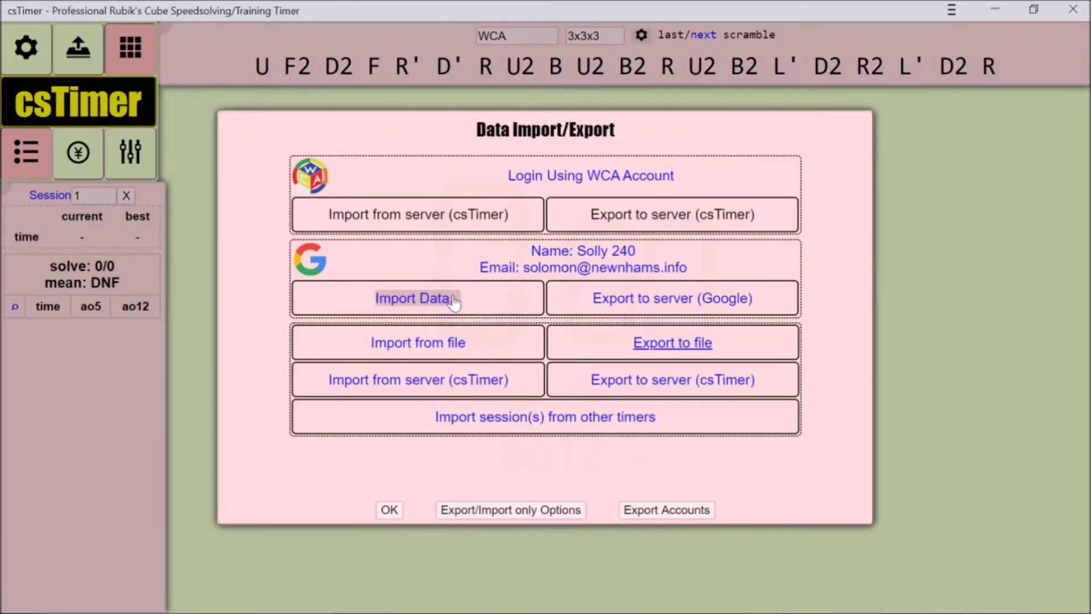
click(453, 302)
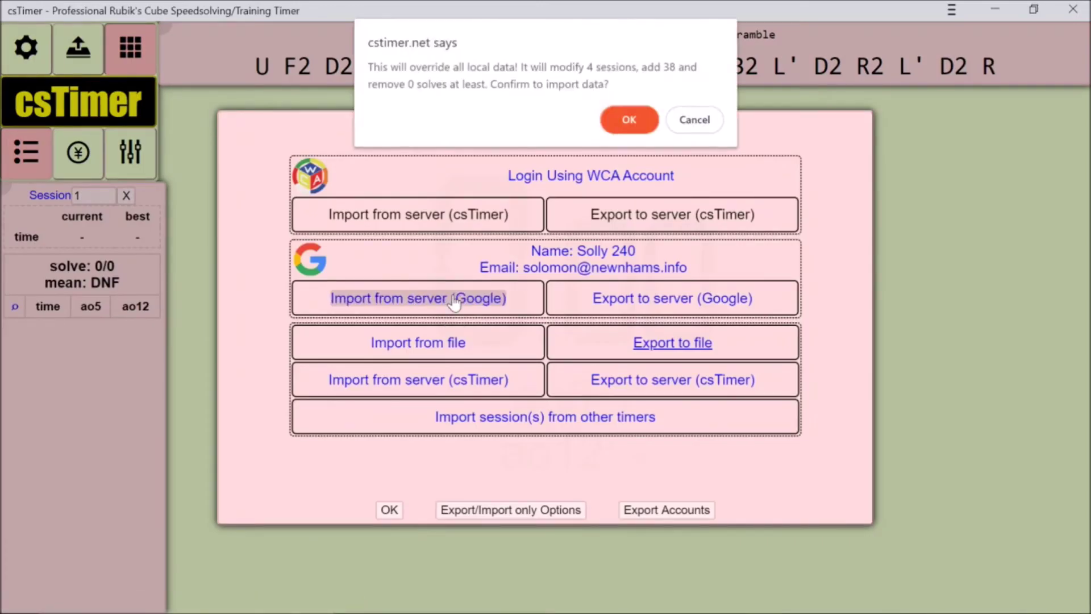
click(626, 119)
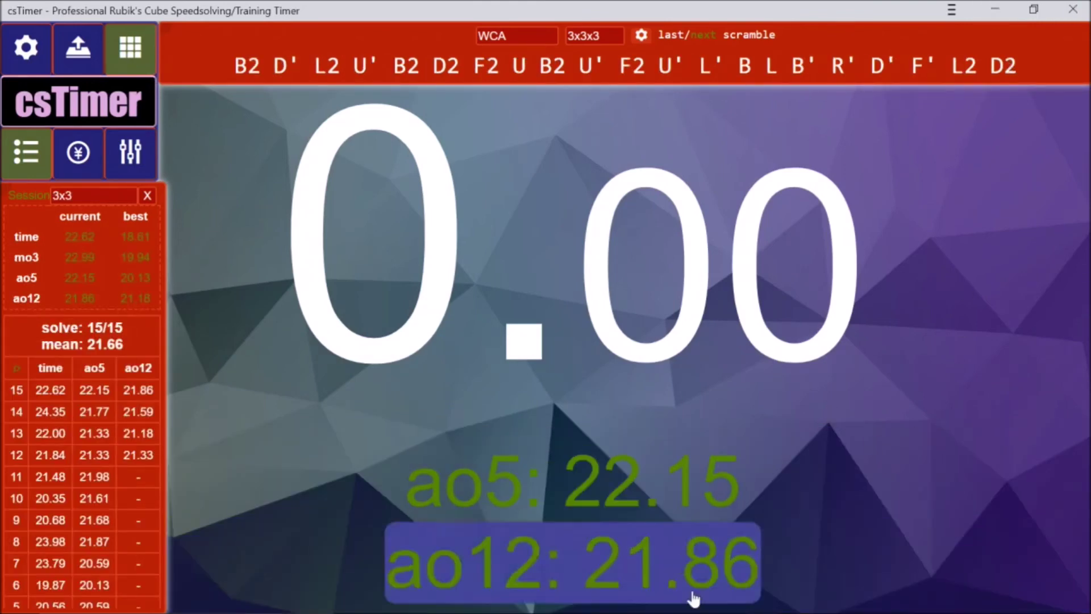
Pin csTimer to the Windows taskbar.
mouse_move(773, 611)
right_click(764, 601)
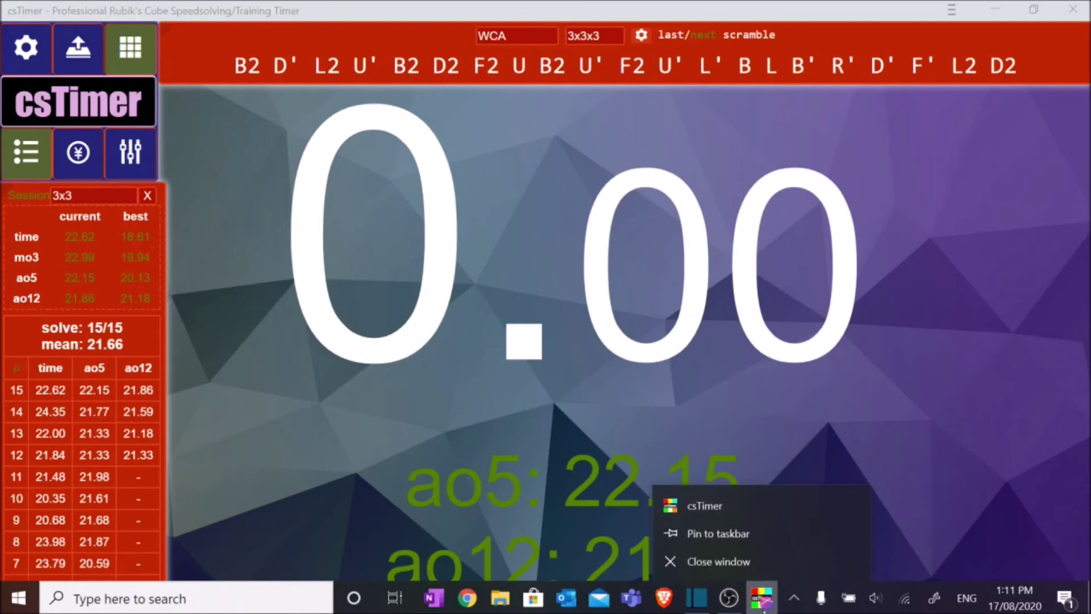
click(718, 534)
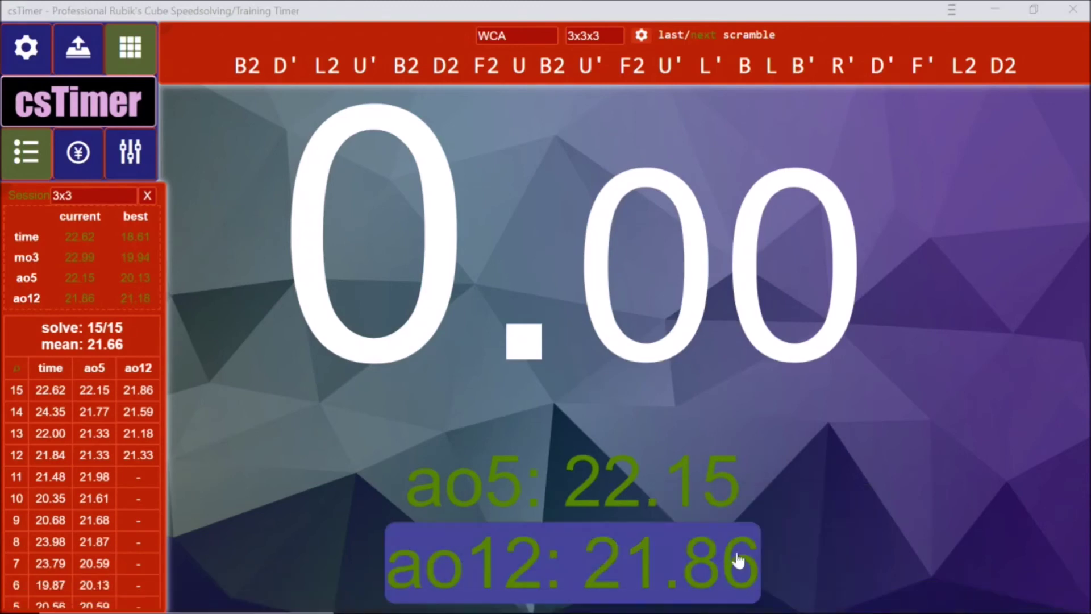
Relaunch csTimer from the pinned taskbar icon and start a 15-second inspection countdown.
click(1075, 10)
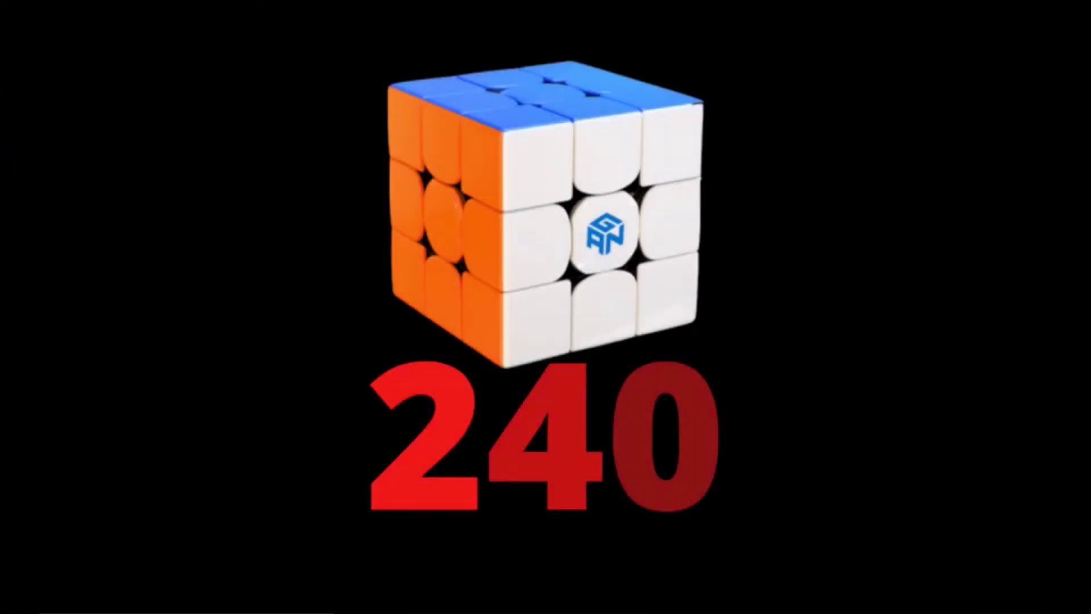
click(765, 597)
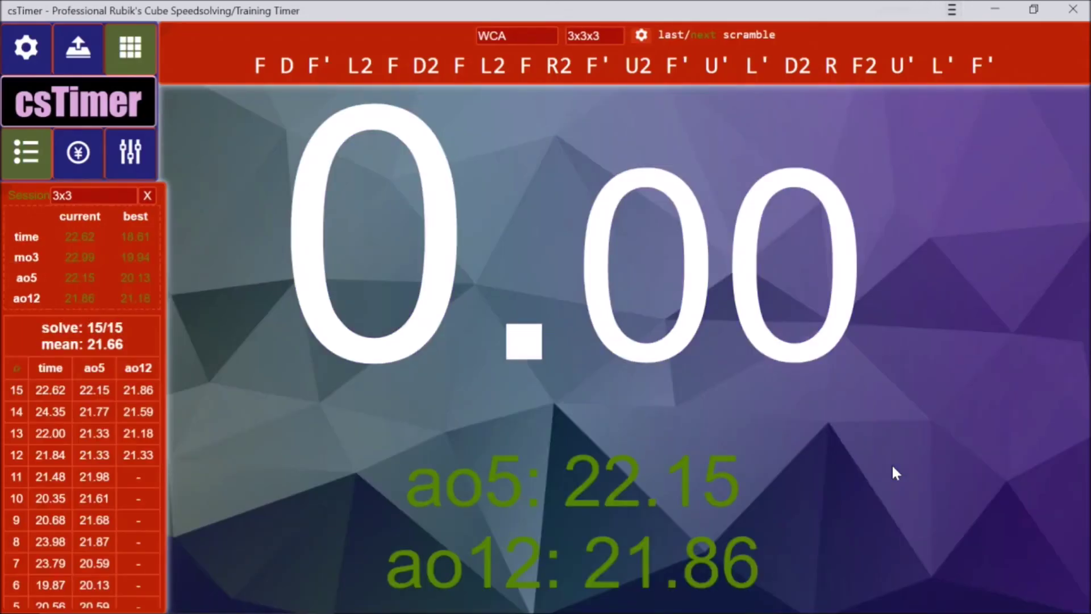
key(space)
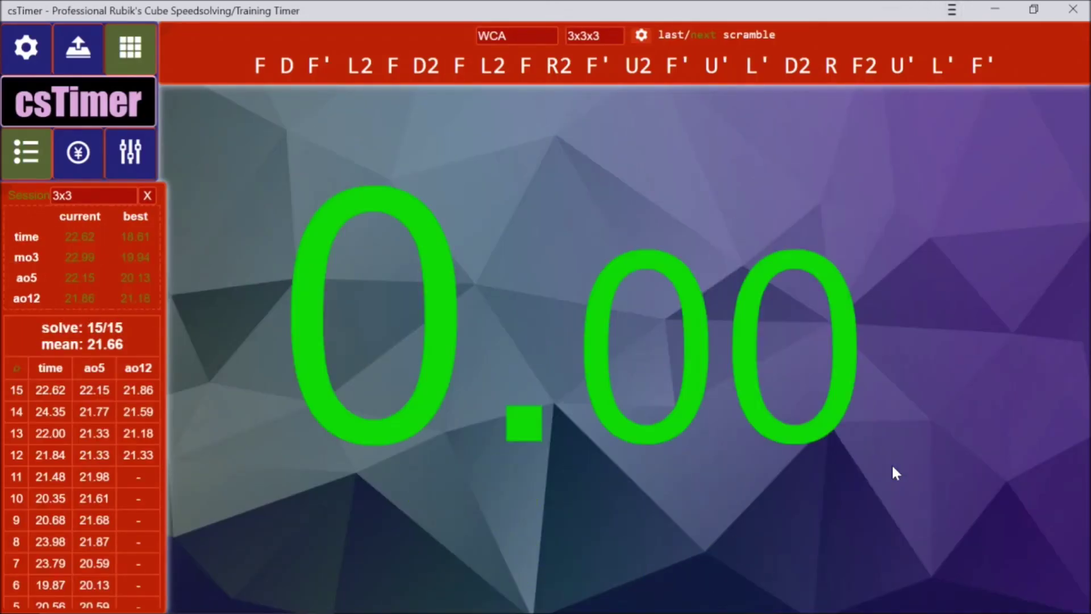
key(space)
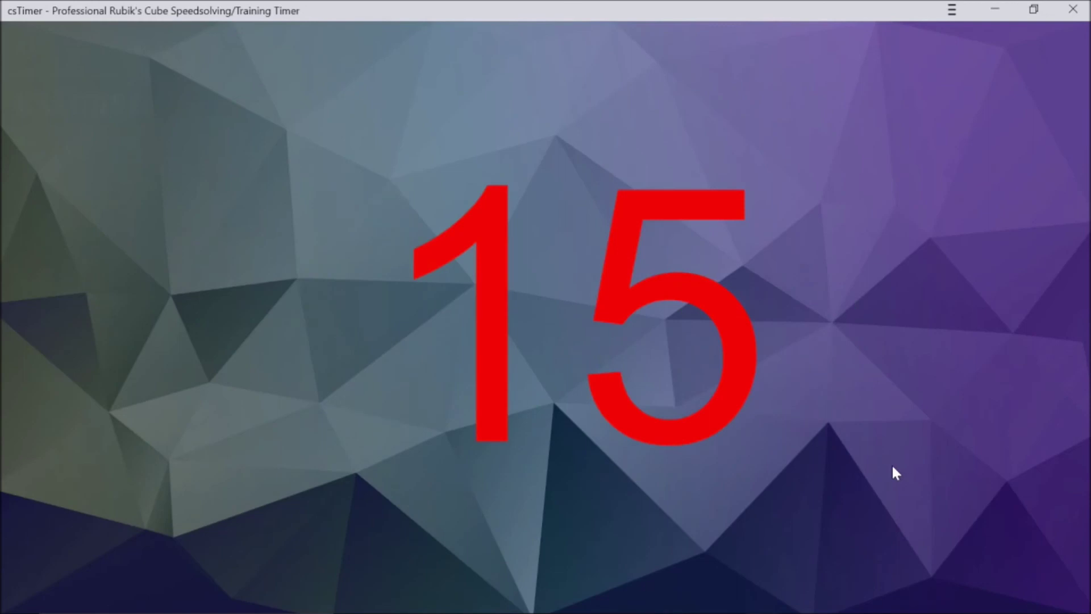